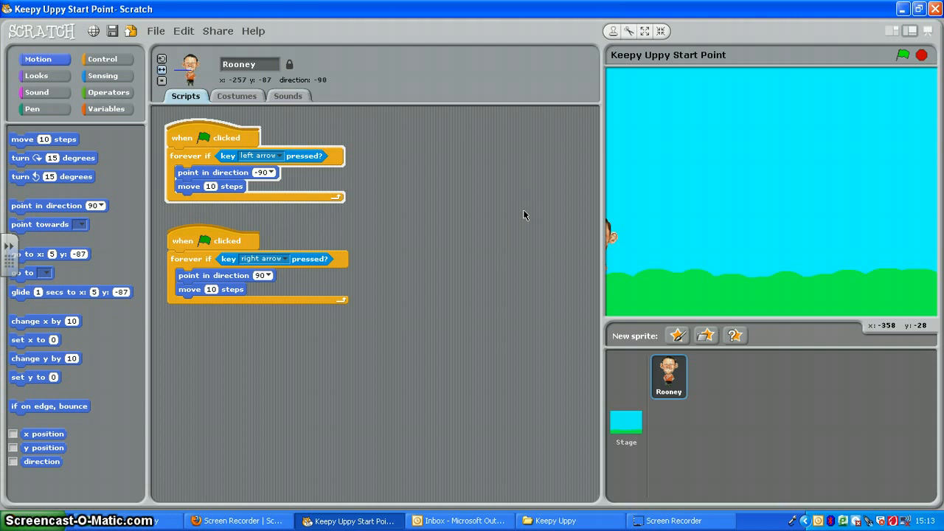
- Run the project and walk Rooney right then left until he goes off the left edge, then stop
left_click(905, 56)
key("Right")
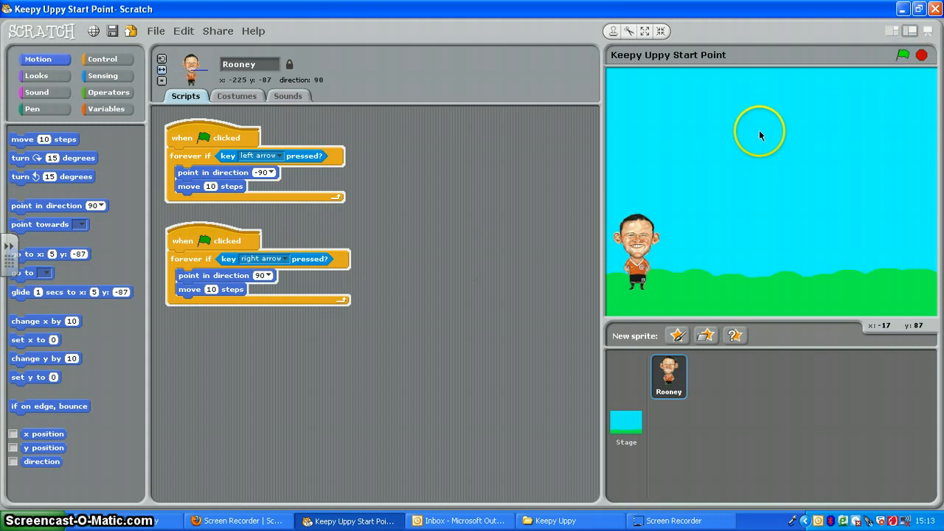
key("Right")
key("Left")
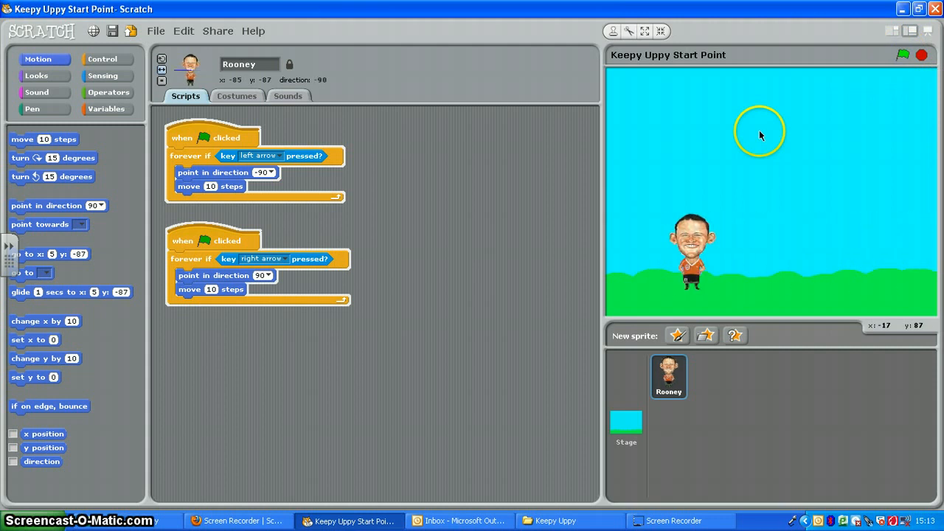
key("Left")
left_click(921, 55)
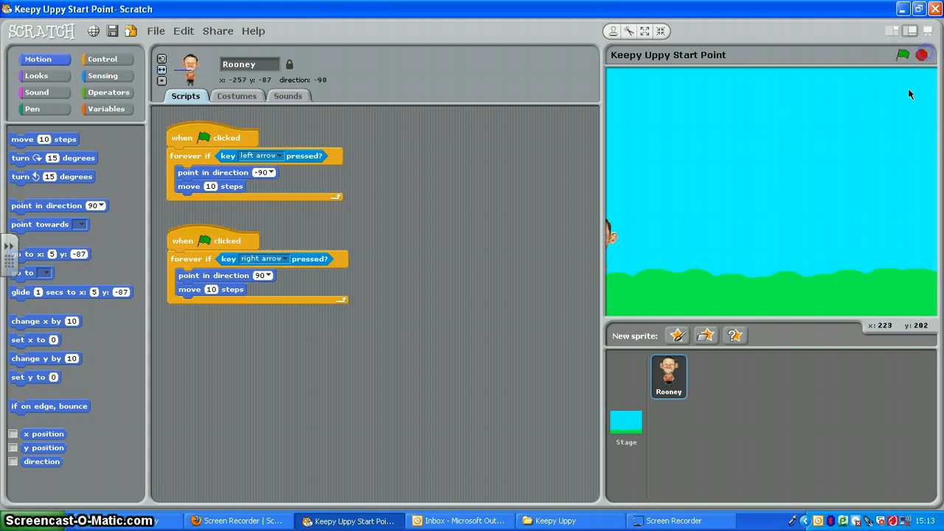
- Restart the project and walk Rooney back onto the stage towards the centre
left_click(904, 55)
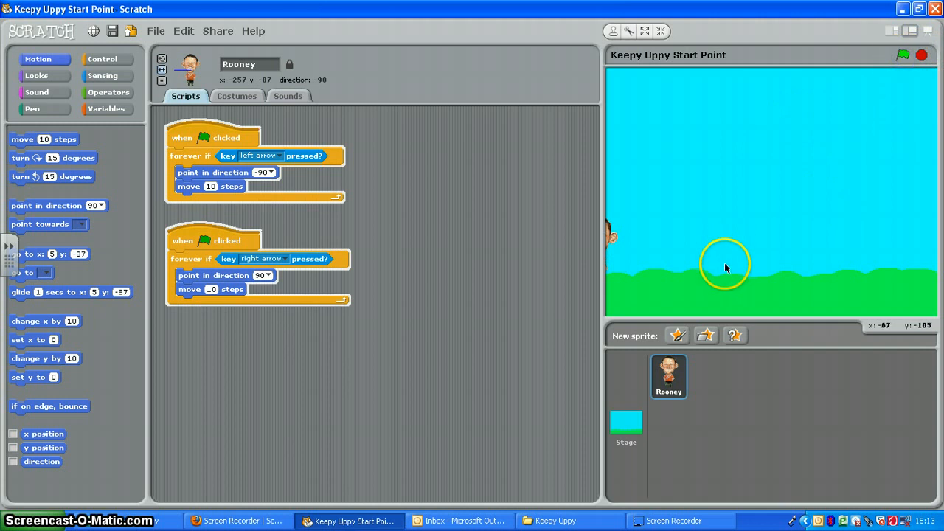
key("Right")
key("Right")
key("Right")
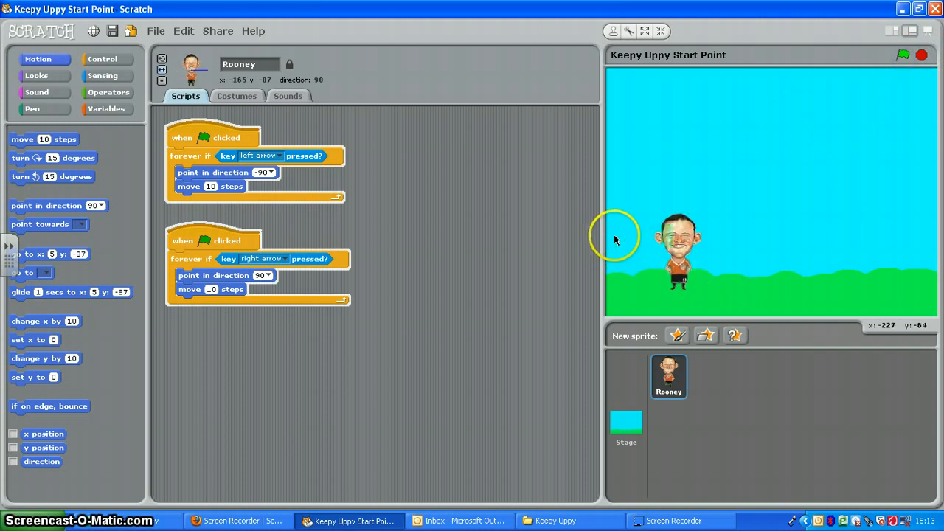
key("Right")
key("Right")
key("Left")
key("Right")
key("Right")
key("Right")
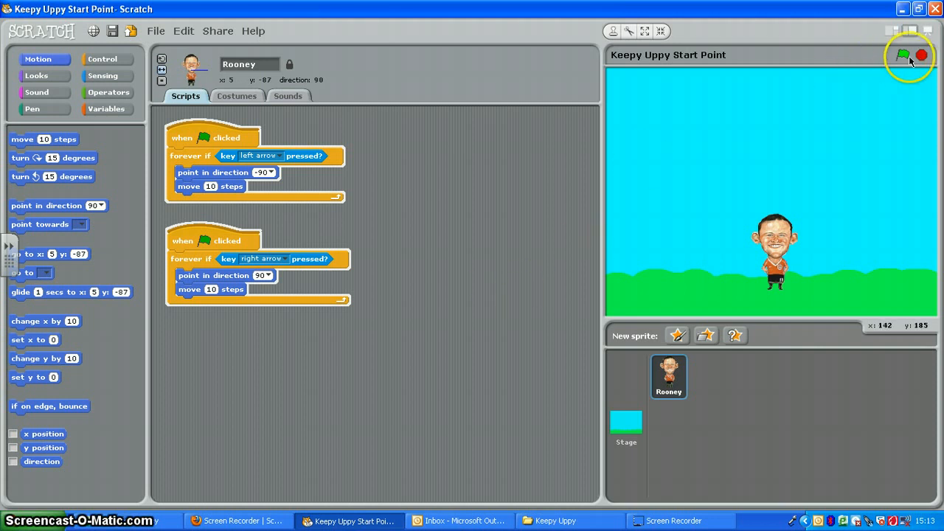
- Stop the scripts and drag Rooney onto the grass at bottom centre, about x -8 y -97
left_click(921, 55)
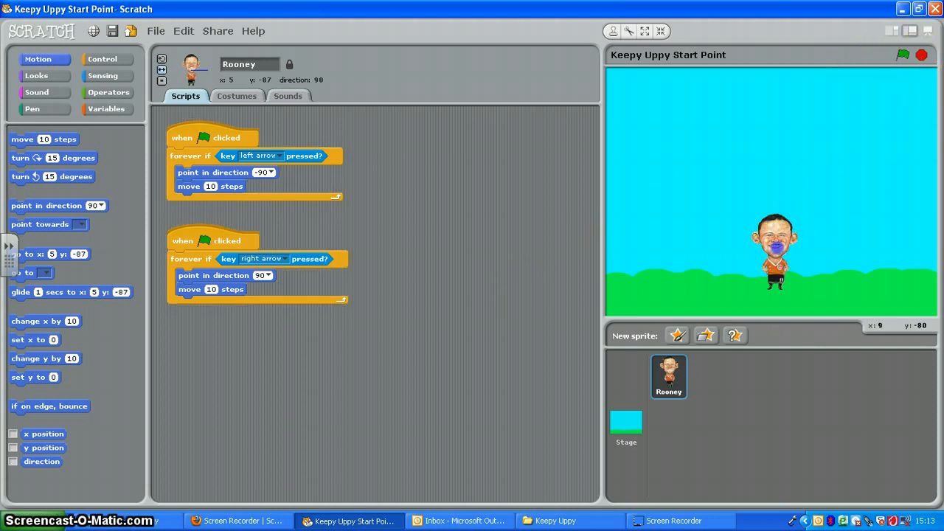
left_click_drag(774, 247, 785, 254)
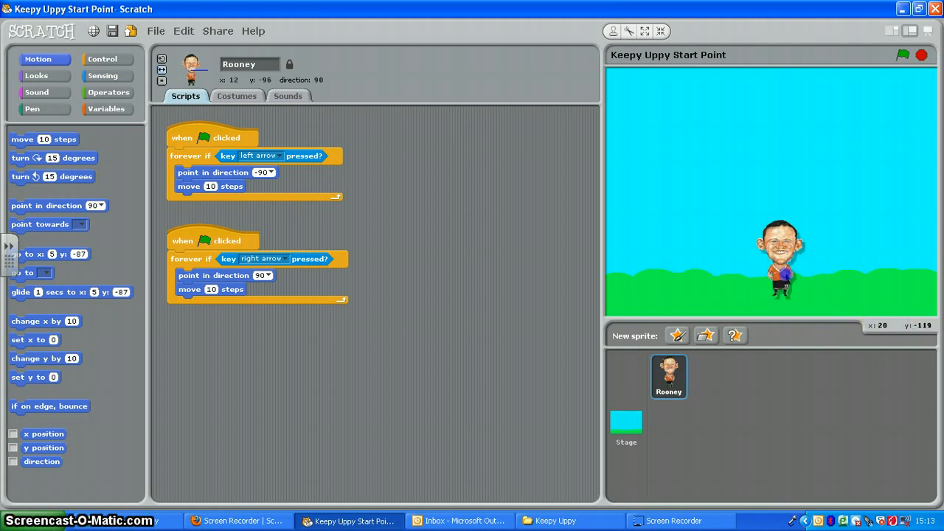
left_click_drag(789, 279, 773, 274)
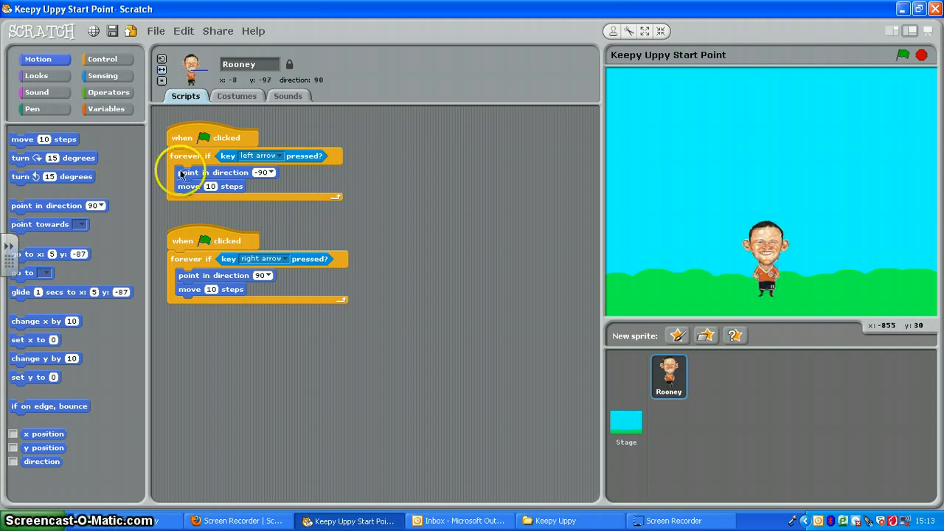
- Build a new green-flag script with 'go to x:-8 y:-97' from the Motion palette
left_click(111, 60)
left_click_drag(70, 150, 445, 146)
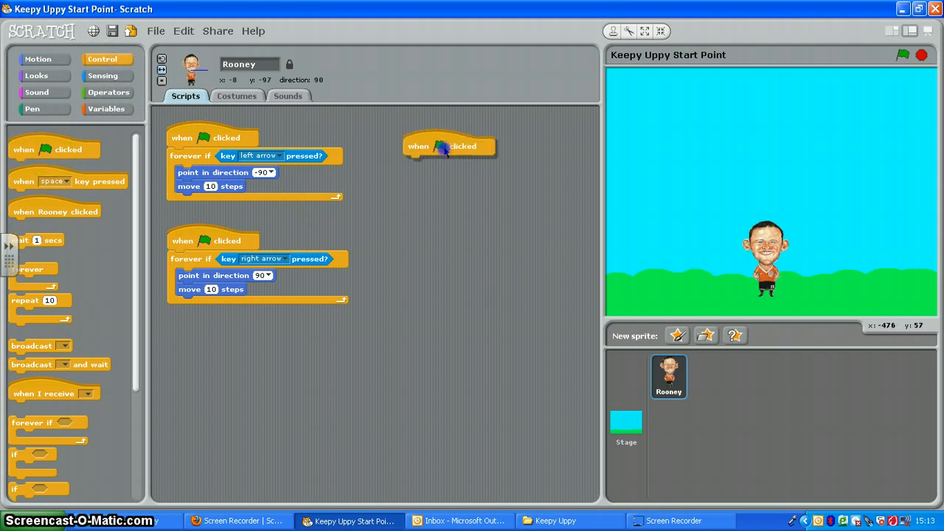
left_click(38, 59)
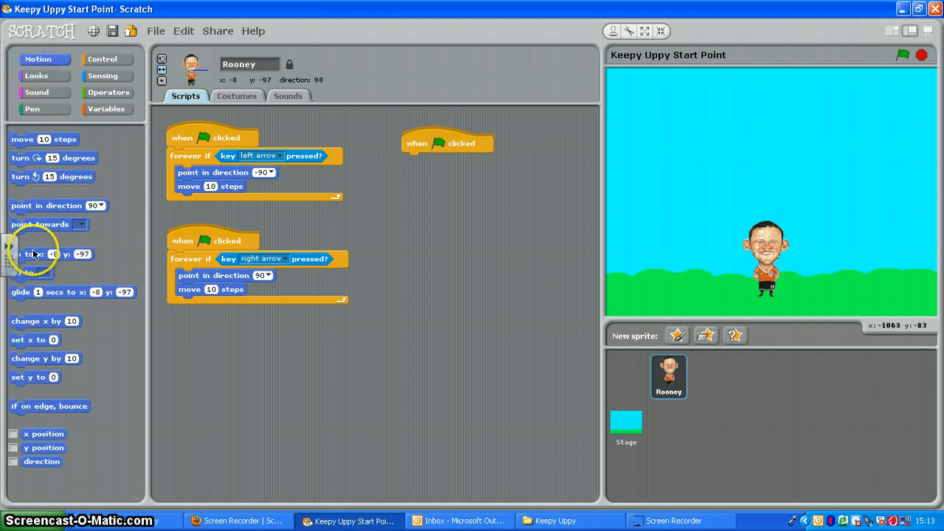
mouse_move(29, 253)
left_mouse_down()
mouse_move(295, 255)
mouse_move(422, 161)
left_mouse_up()
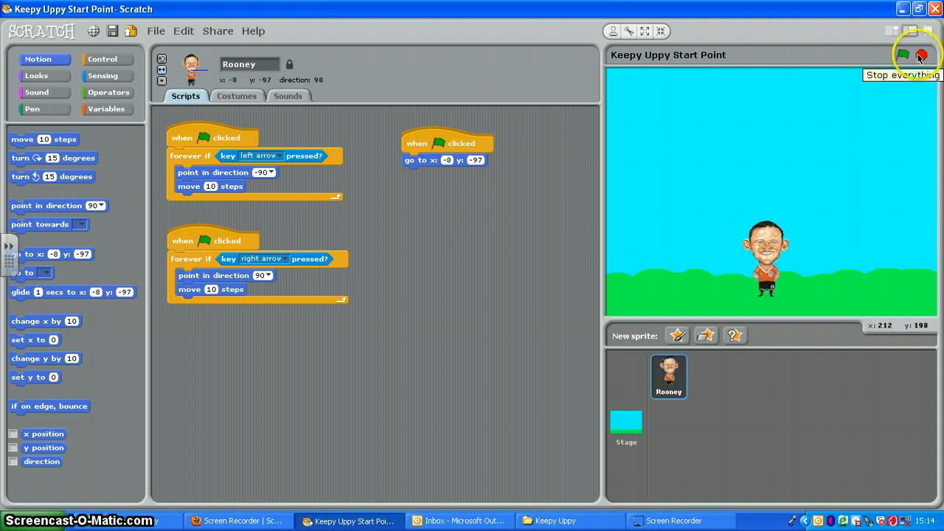
left_click_drag(767, 254, 660, 114)
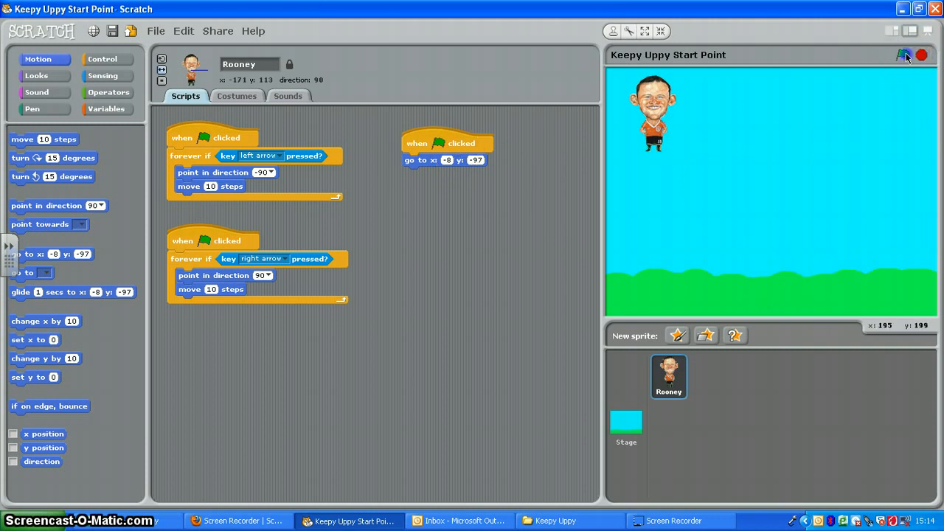
left_click(906, 57)
key("Left")
key("Left")
key("Left")
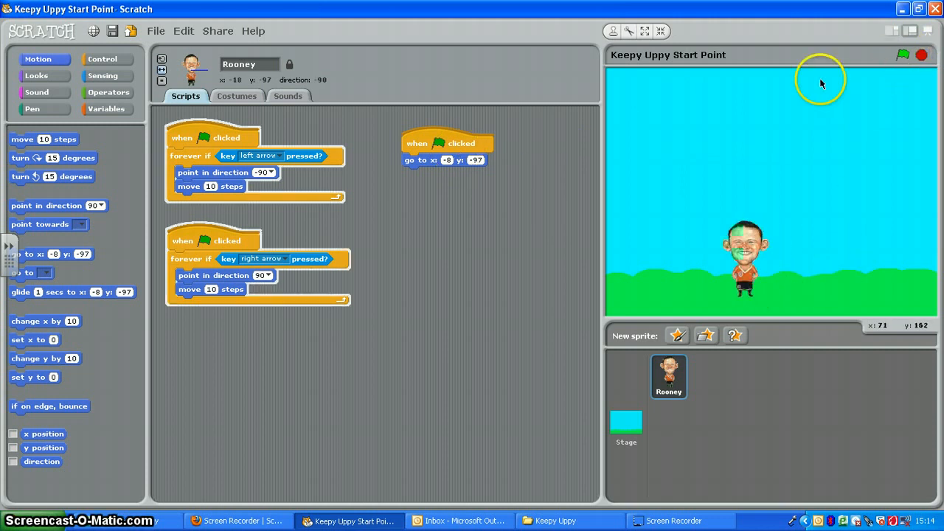
key("Right")
key("Right")
key("Right")
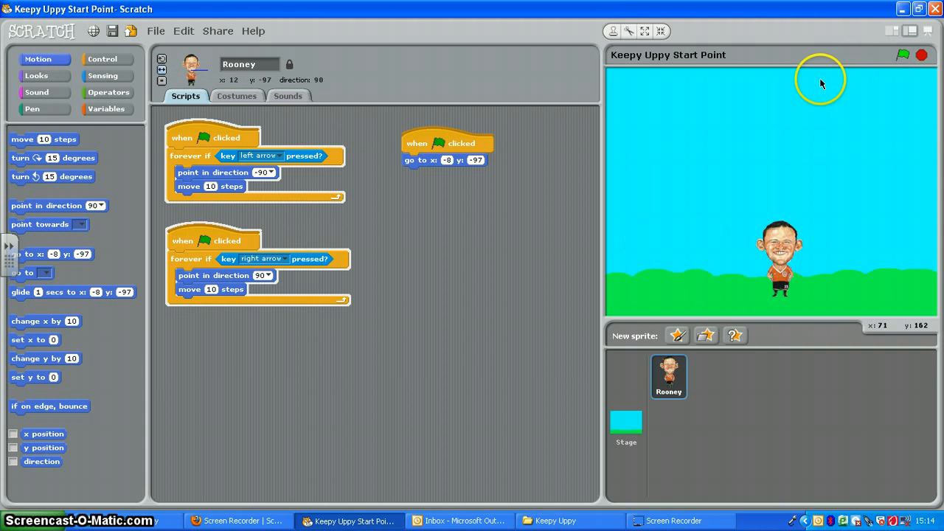
key("Left")
key("Left")
key("Left")
key("Left")
key("Left")
key("Left")
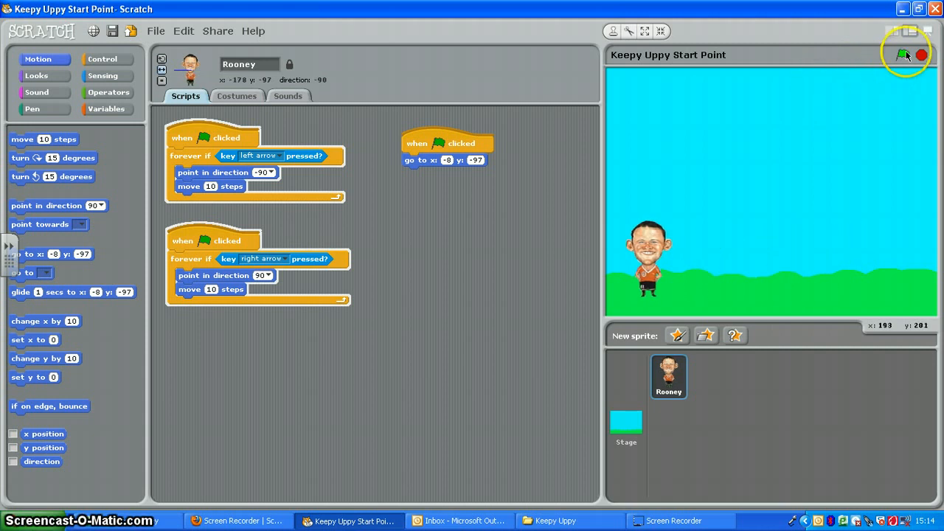
left_click(905, 55)
key("Right")
key("Right")
key("Right")
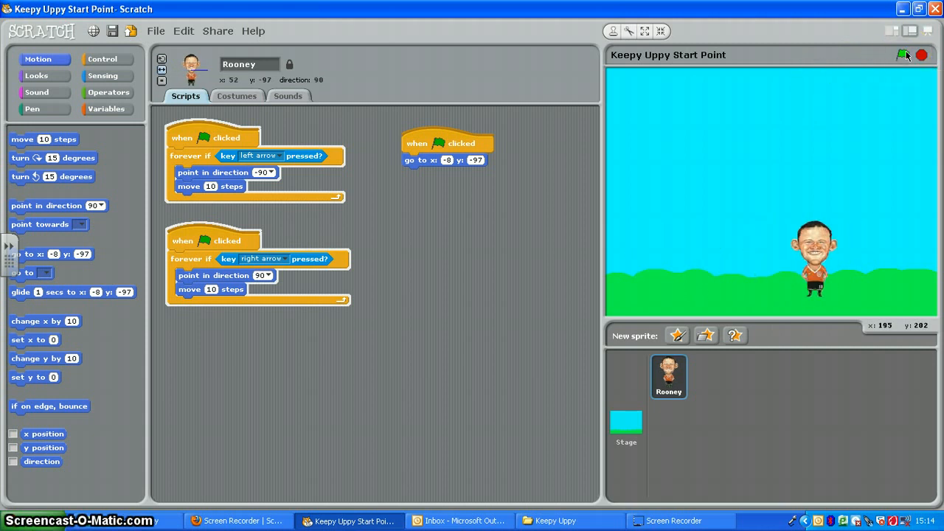
key("Right")
key("Right")
key("Right")
left_click(907, 56)
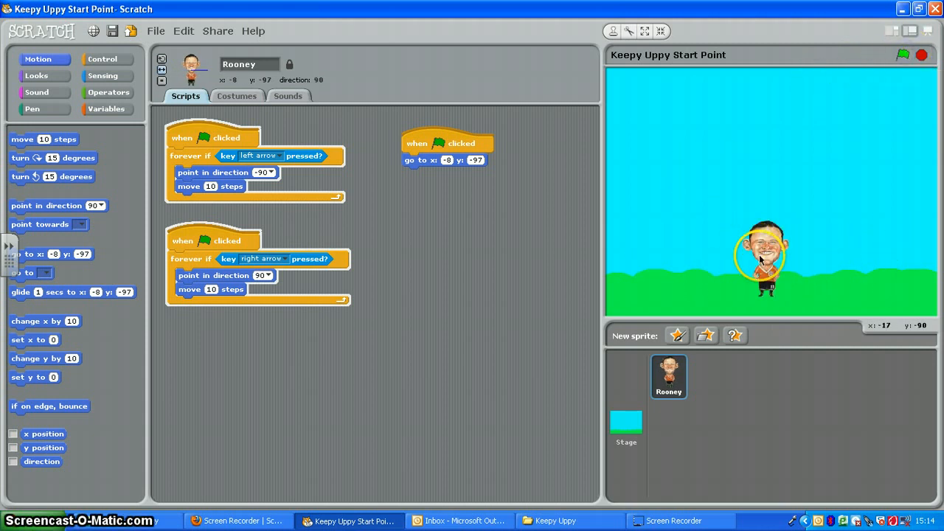